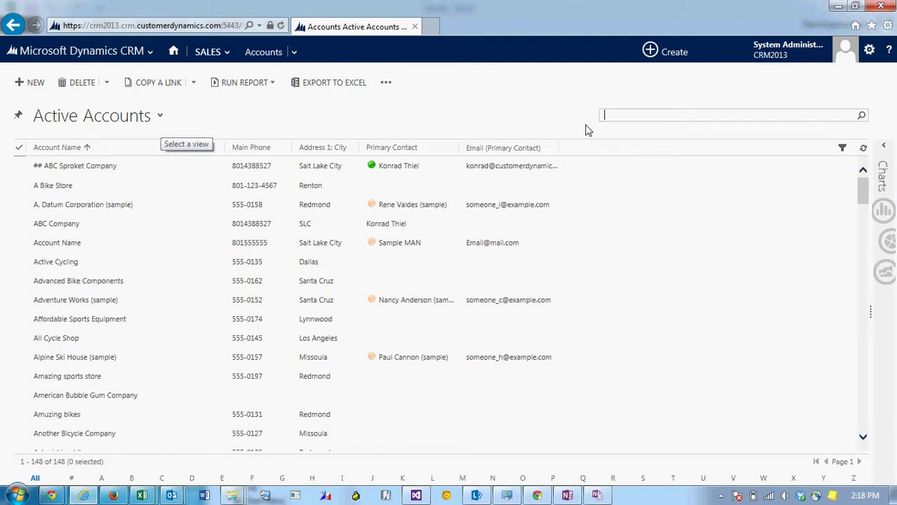
Quick Find the active accounts for 'Dallas' to list the seven Dallas accounts
{"action": "type", "text": "Dallas"}
{"action": "key", "text": "Return"}
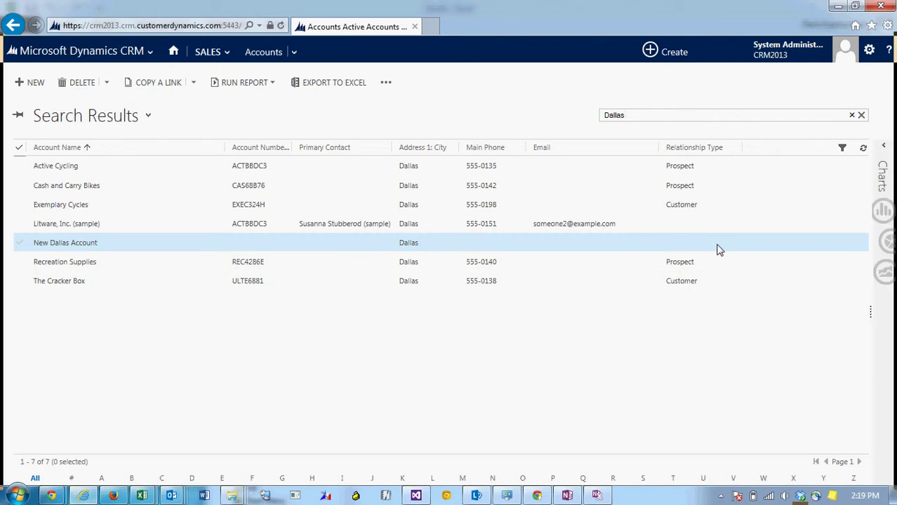
Export the Dallas results to Excel with data made available for re-importing
{"action": "left_click", "coordinate": [332, 84]}
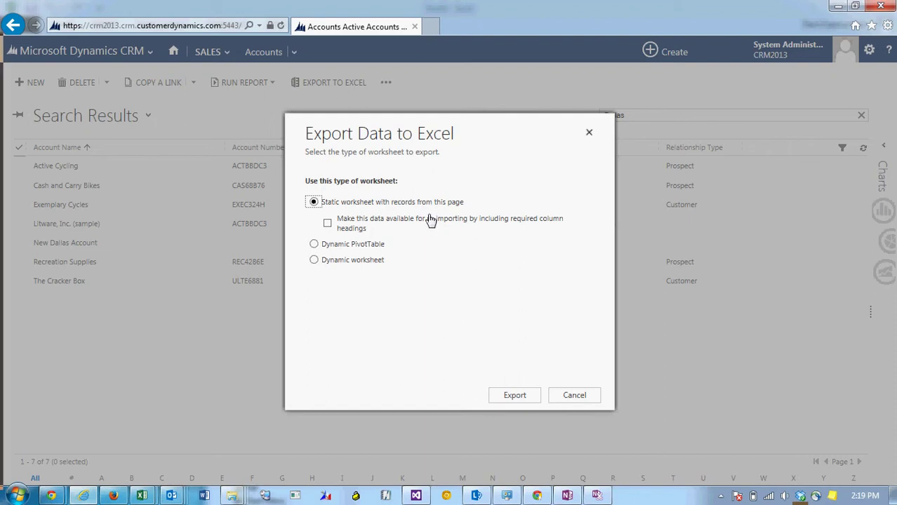
{"action": "left_click", "coordinate": [329, 224]}
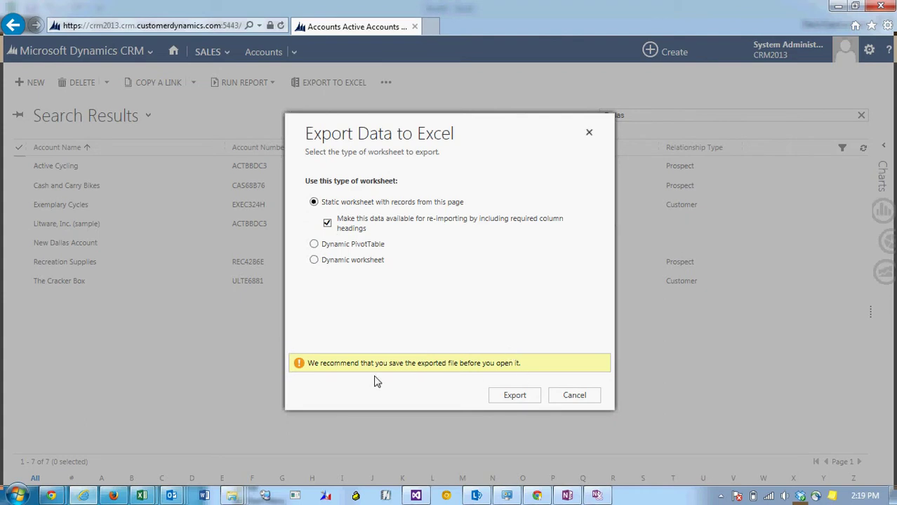
{"action": "left_click", "coordinate": [519, 398]}
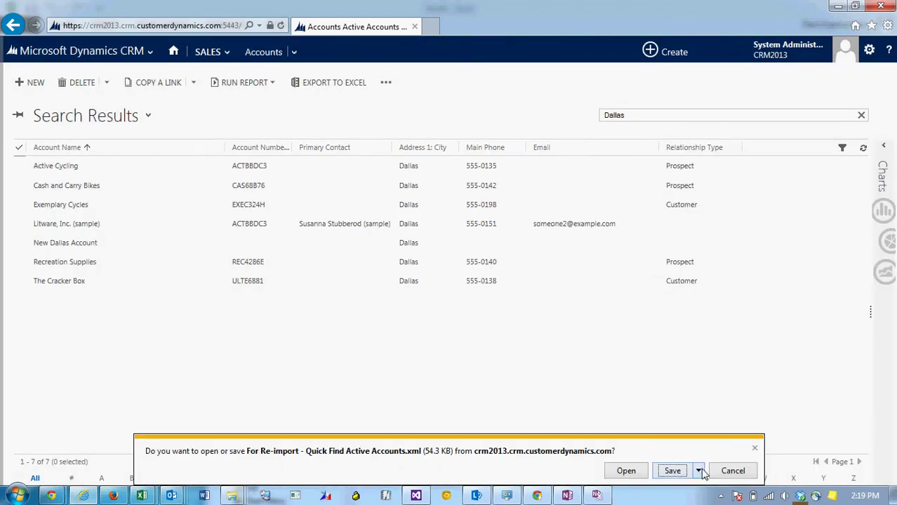
Save For Re-import - Quick Find Active Accounts.xml to the temp files folder, view it, then close it
{"action": "left_click", "coordinate": [699, 471]}
{"action": "left_click", "coordinate": [742, 456]}
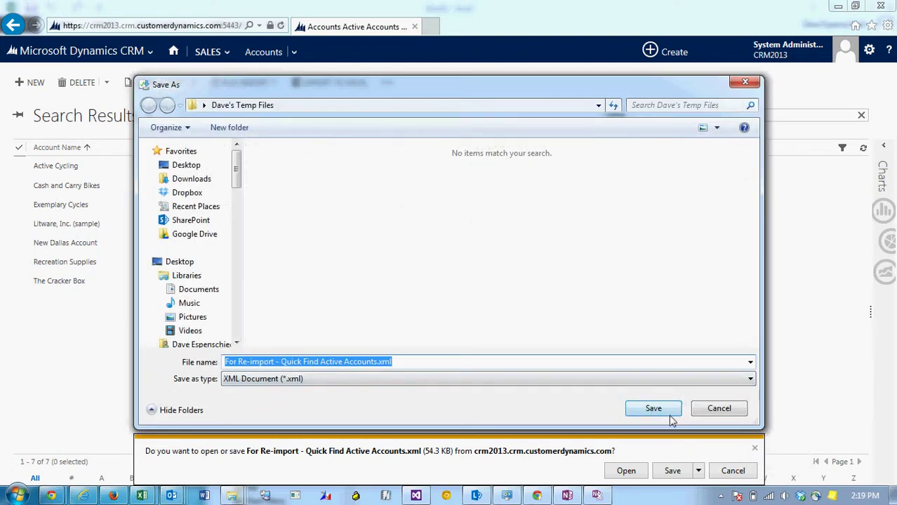
{"action": "left_click", "coordinate": [667, 414]}
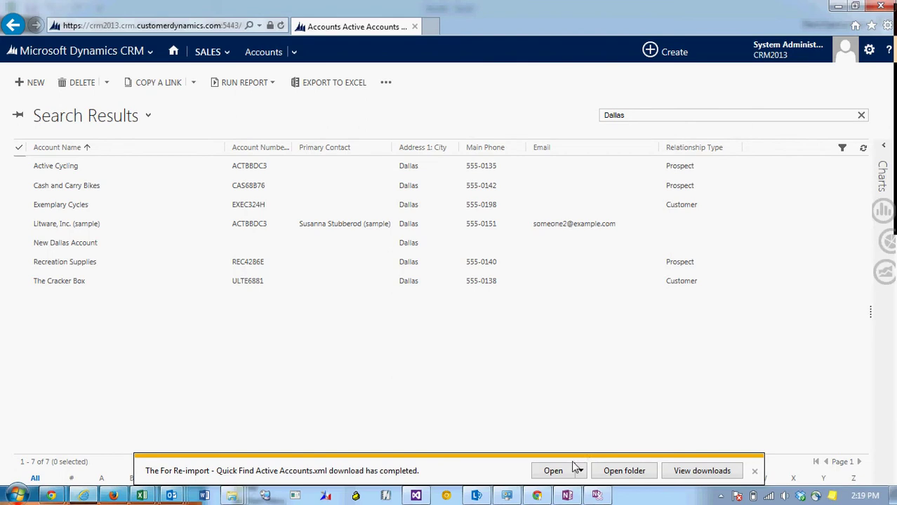
{"action": "left_click", "coordinate": [553, 471]}
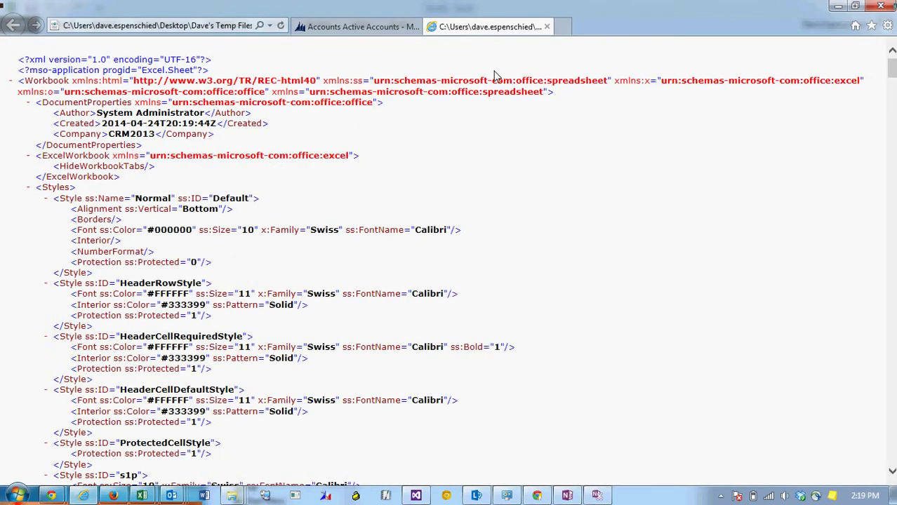
{"action": "left_click", "coordinate": [547, 27]}
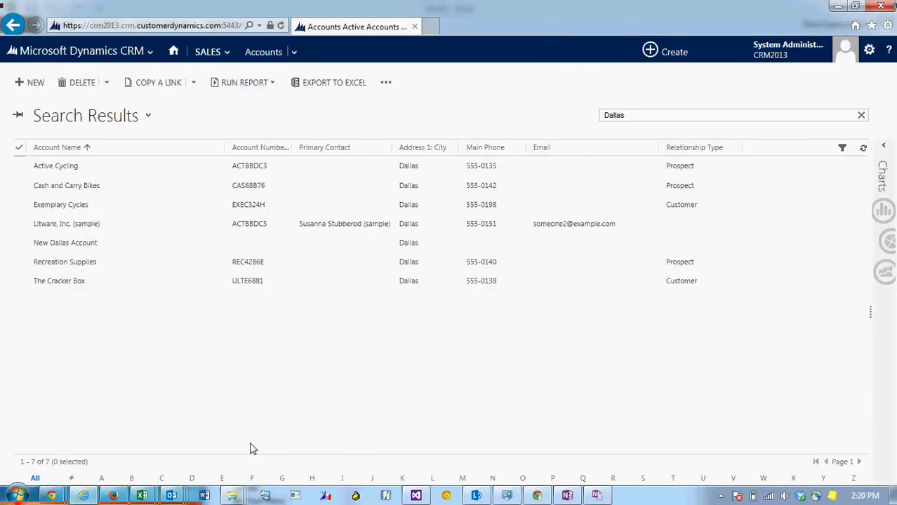
Start Excel with a blank workbook and drag the re-import XML from the Desktop temp files folder onto it
{"action": "right_click", "coordinate": [143, 496]}
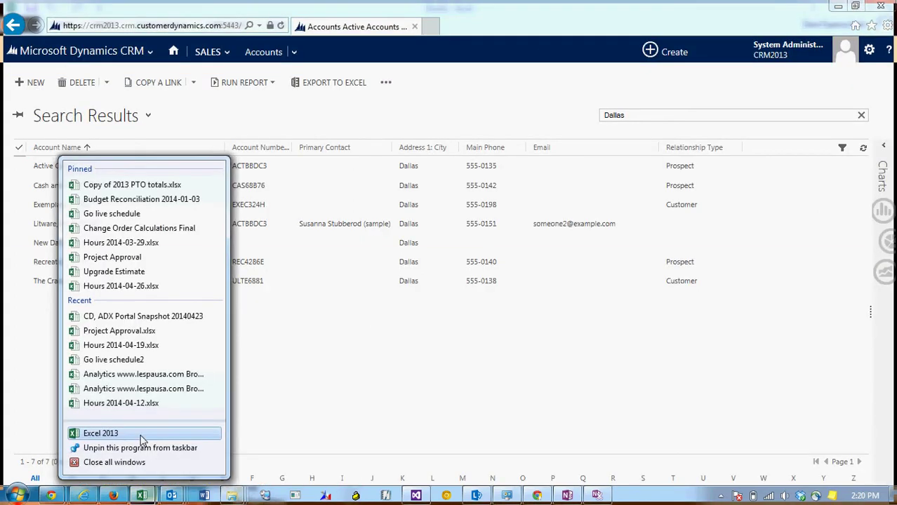
{"action": "left_click", "coordinate": [140, 436]}
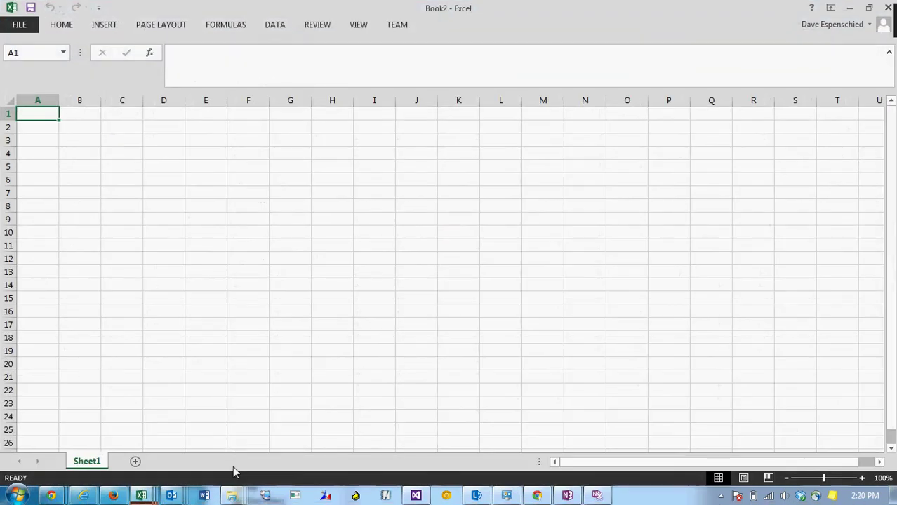
{"action": "key", "text": "super+e"}
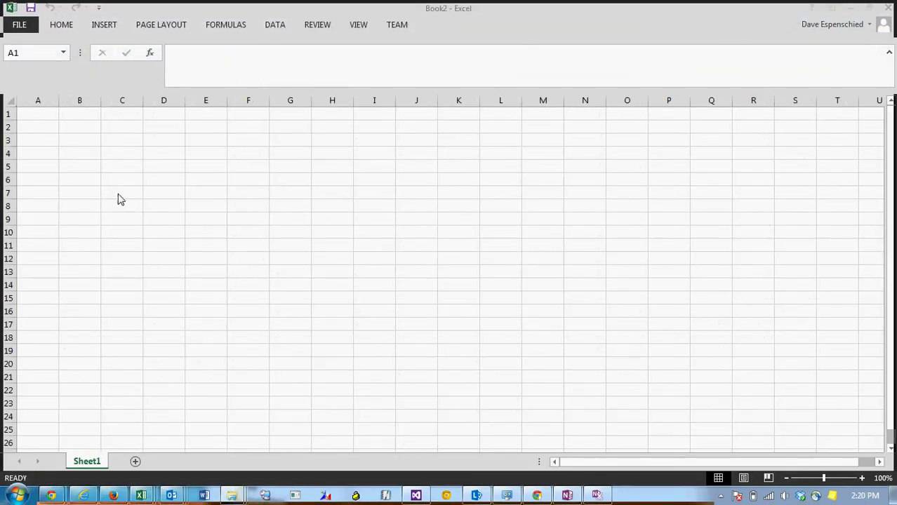
{"action": "left_click", "coordinate": [137, 90]}
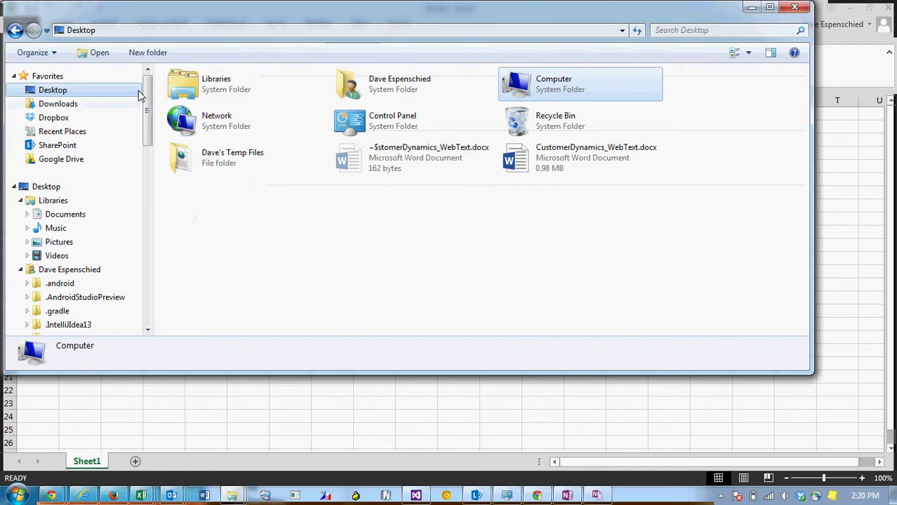
{"action": "double_click", "coordinate": [306, 170]}
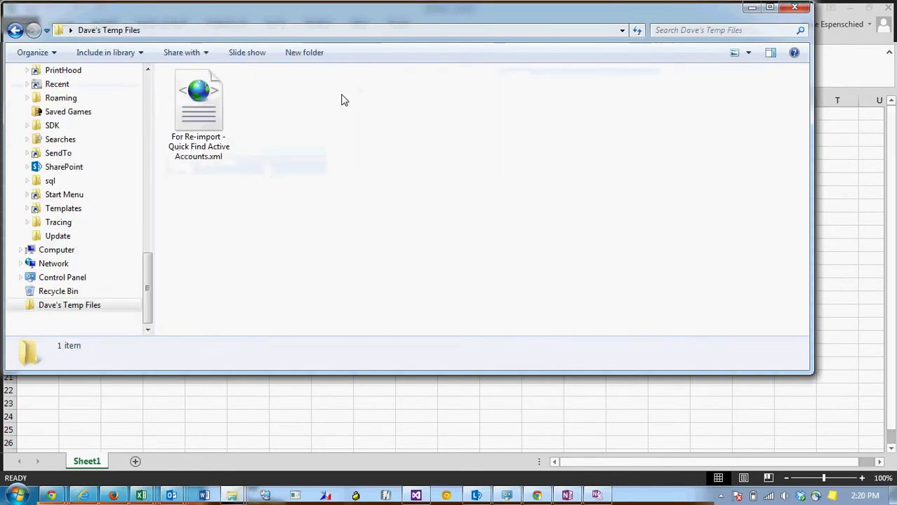
{"action": "left_click_drag", "start_coordinate": [414, 14], "coordinate": [695, 218]}
{"action": "left_click_drag", "start_coordinate": [473, 299], "coordinate": [167, 199]}
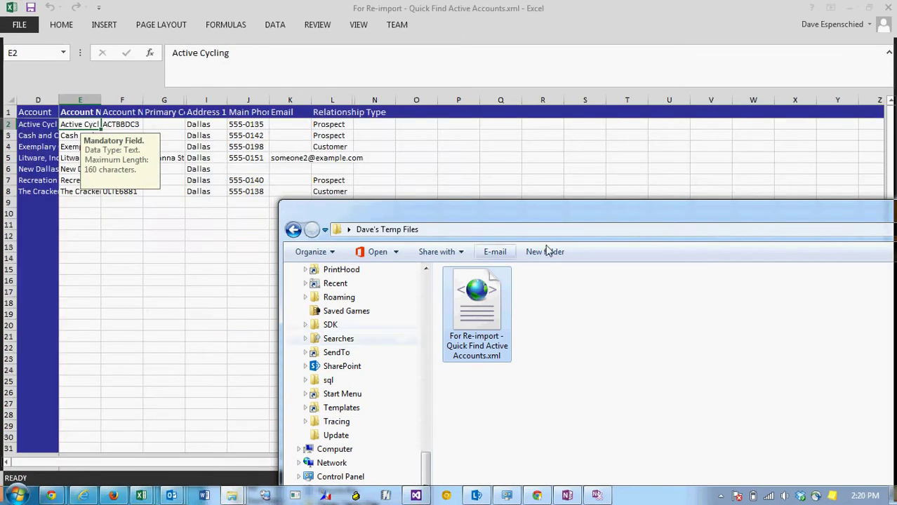
{"action": "left_click_drag", "start_coordinate": [735, 223], "coordinate": [453, 237]}
Minimize the folder window, widen the Email column, and check the account number entry limits
{"action": "left_click", "coordinate": [757, 221]}
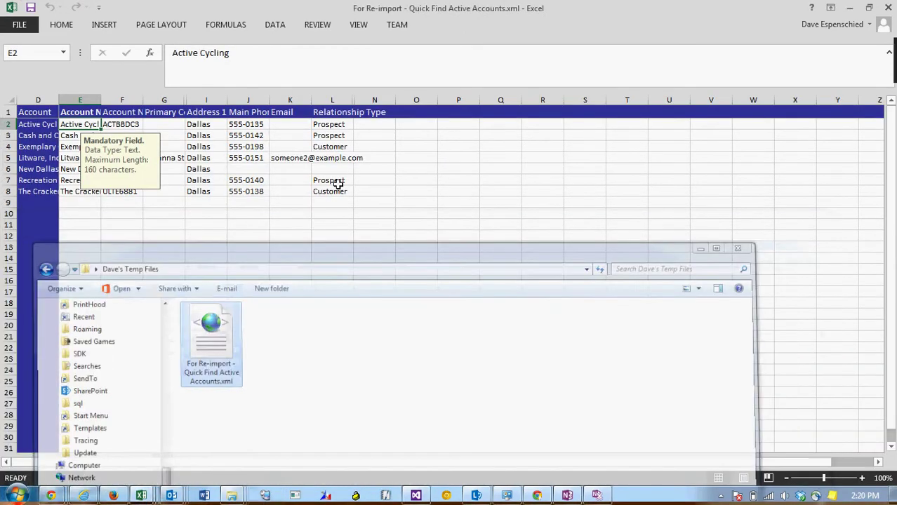
{"action": "left_click_drag", "start_coordinate": [311, 99], "coordinate": [393, 101]}
{"action": "left_click", "coordinate": [307, 247]}
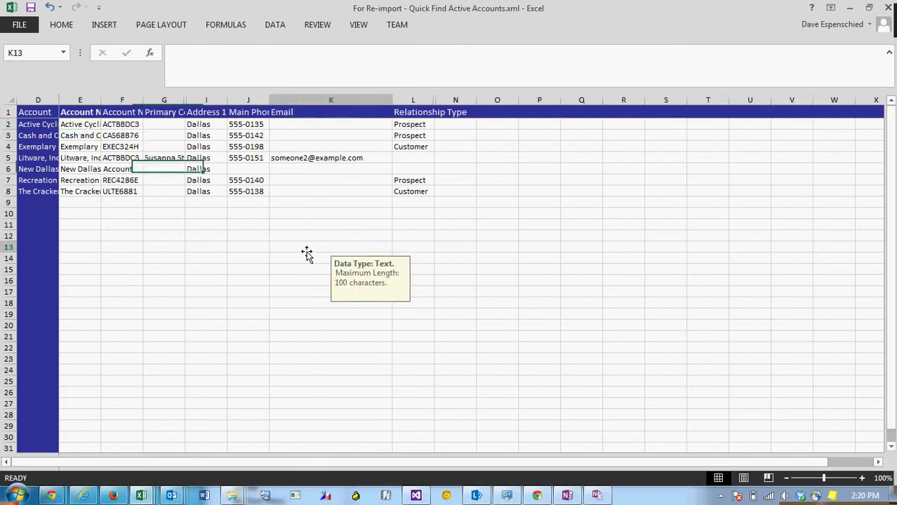
{"action": "left_click", "coordinate": [123, 147]}
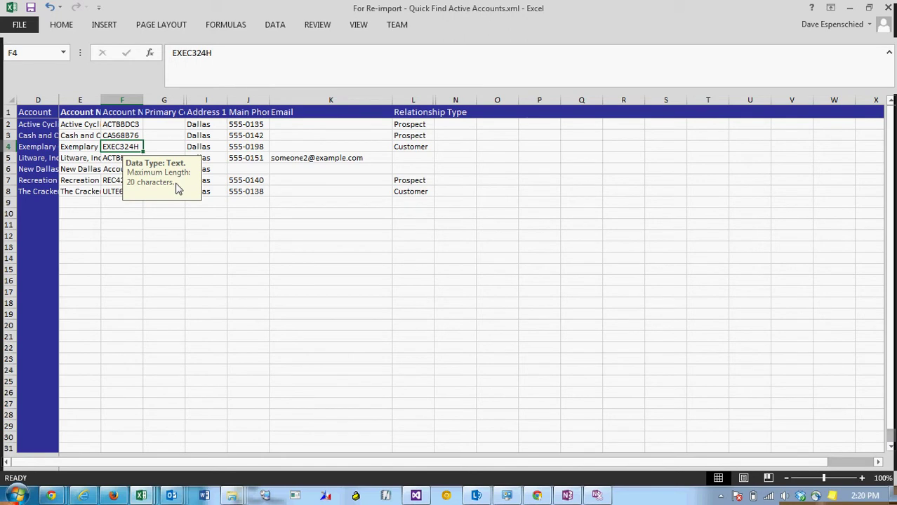
Enter the contact's e-mail address in Active Cycling's Email cell, correcting a first typo
{"action": "left_click", "coordinate": [321, 125]}
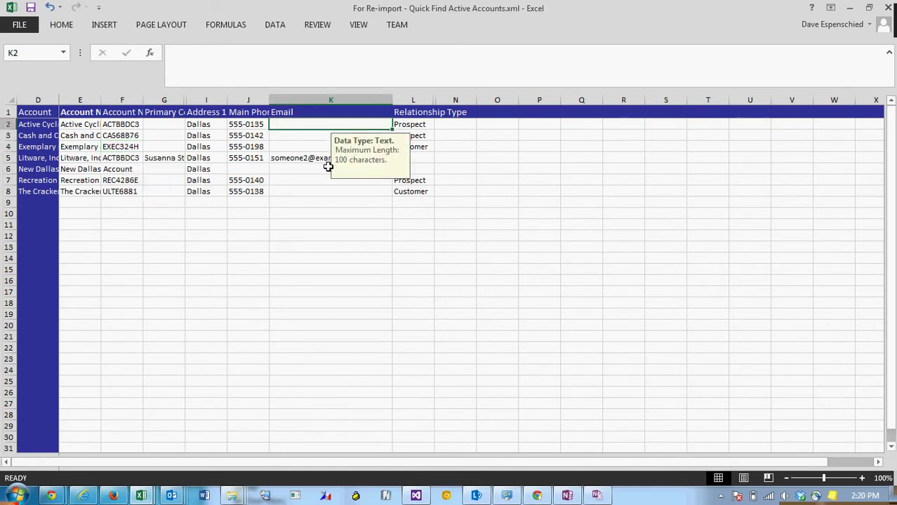
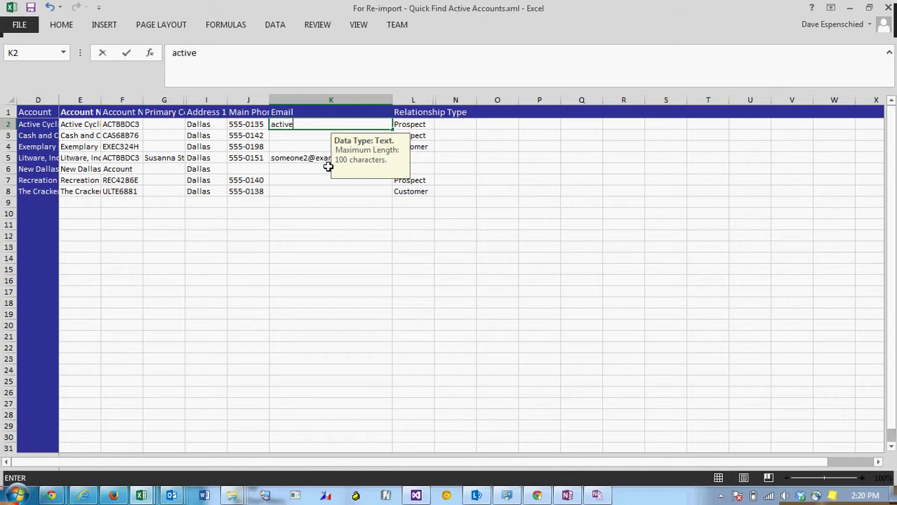
{"action": "key", "text": "Tab"}
{"action": "key", "text": "shift+Tab"}
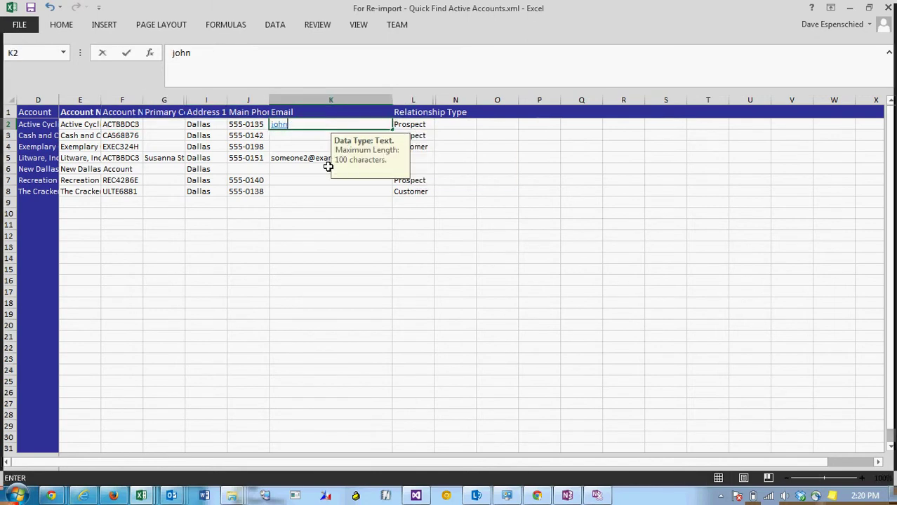
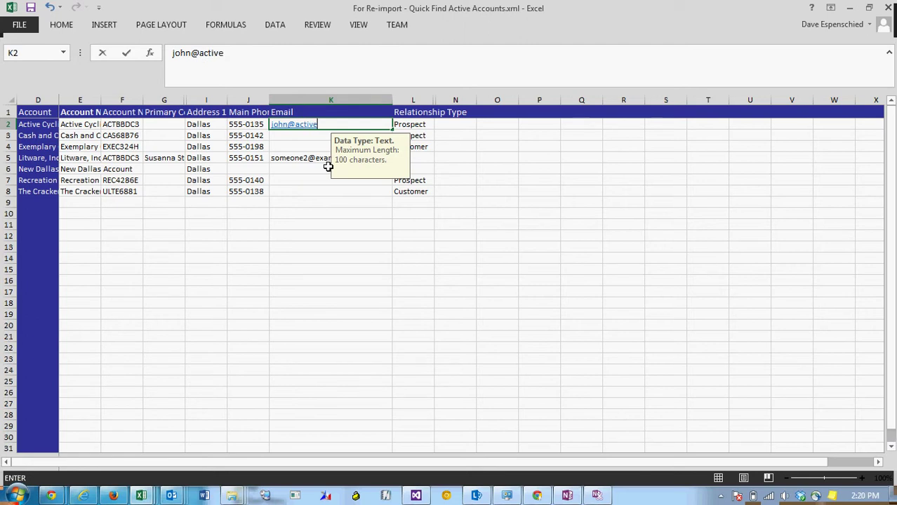
{"action": "key", "text": "Tab"}
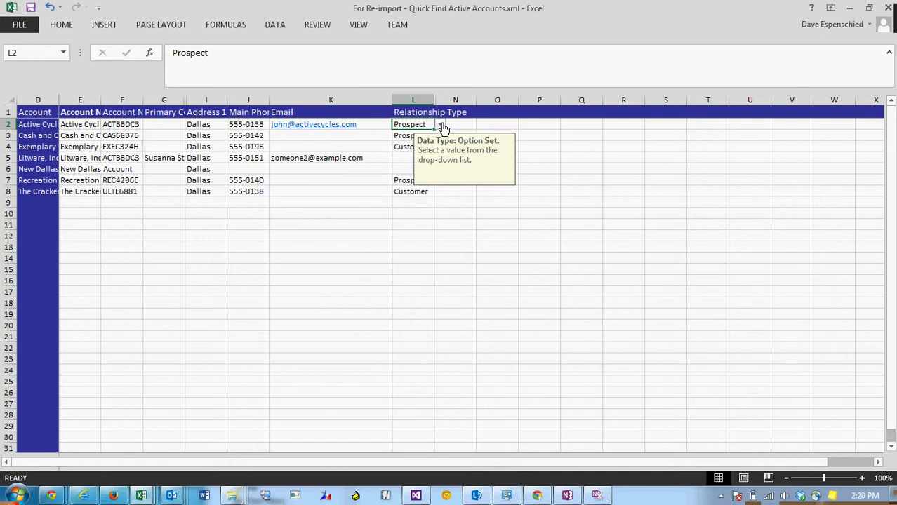
Set Active Cycling's Relationship Type in L2 to Consultant
{"action": "left_click", "coordinate": [440, 125]}
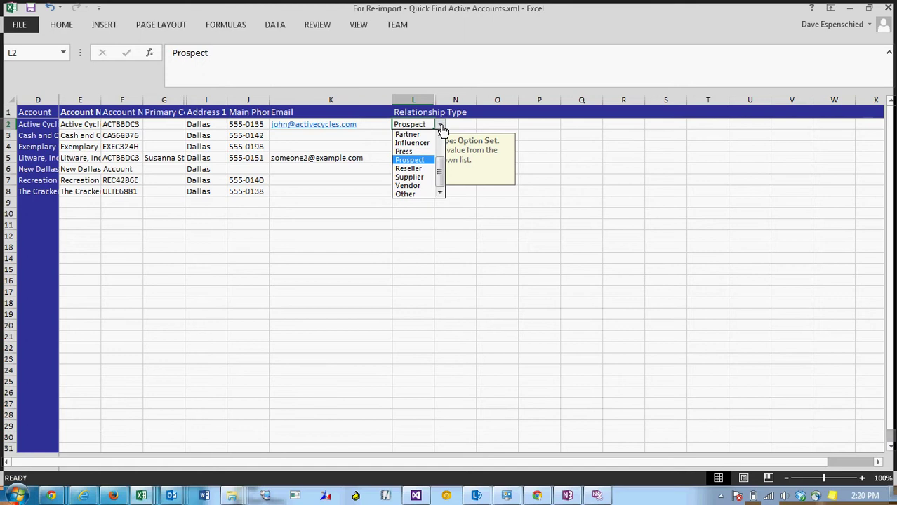
{"action": "scroll", "coordinate": [440, 155], "scroll_direction": "up", "scroll_amount": 2}
{"action": "left_click", "coordinate": [415, 146]}
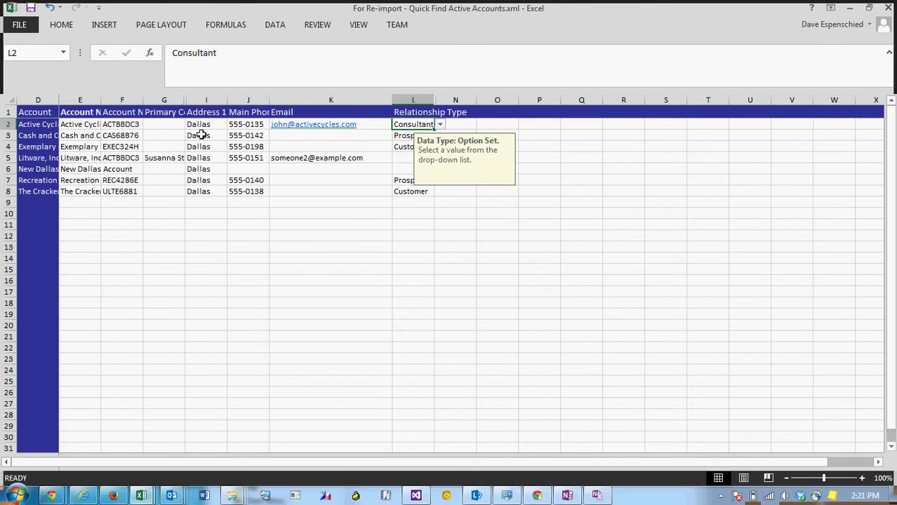
{"action": "left_click", "coordinate": [371, 135]}
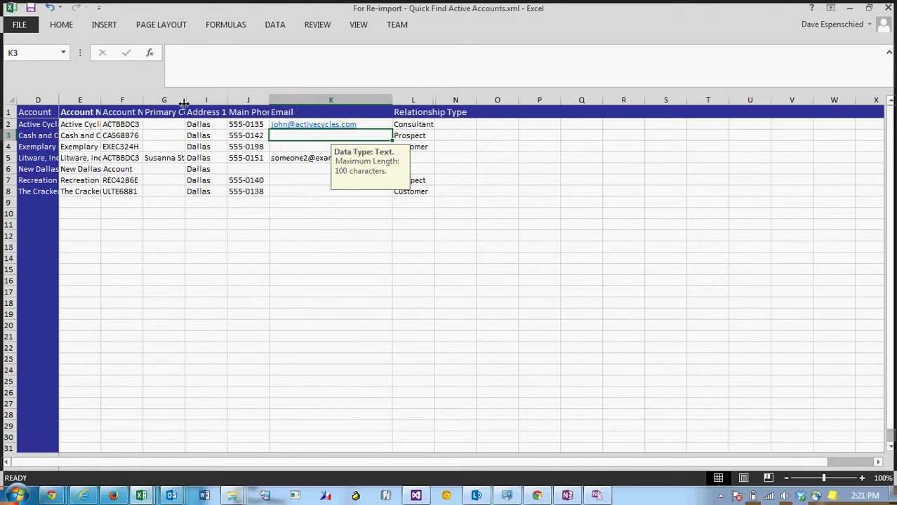
Widen column G and enter the contact's full name in Active Cycling's Primary Contact cell G2
{"action": "left_click_drag", "start_coordinate": [184, 104], "coordinate": [235, 103]}
{"action": "left_click", "coordinate": [177, 124]}
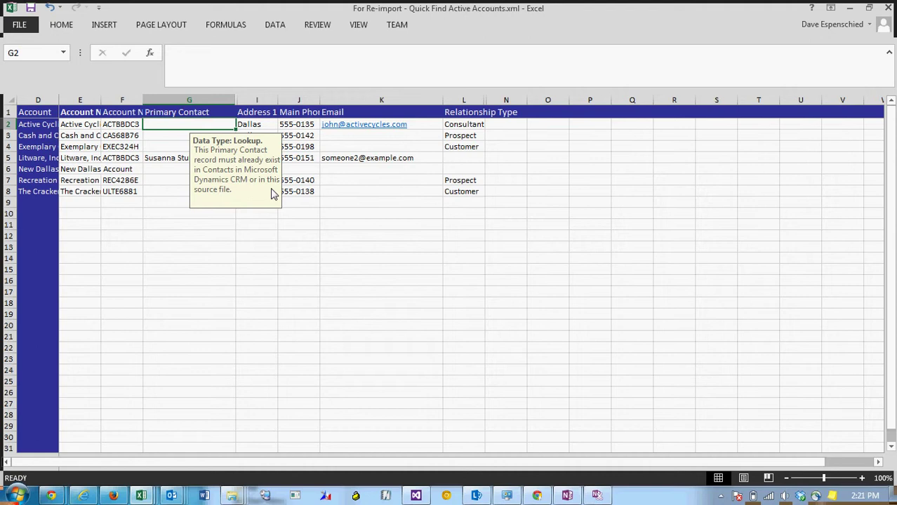
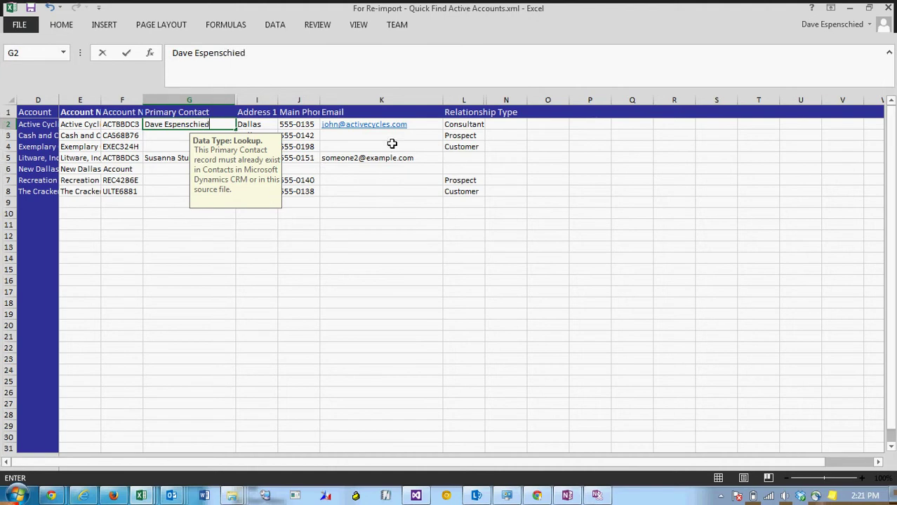
Enter the contact e-mail address for Cash and Carry Bikes in cell K3, fixing a typo
{"action": "left_click", "coordinate": [392, 147]}
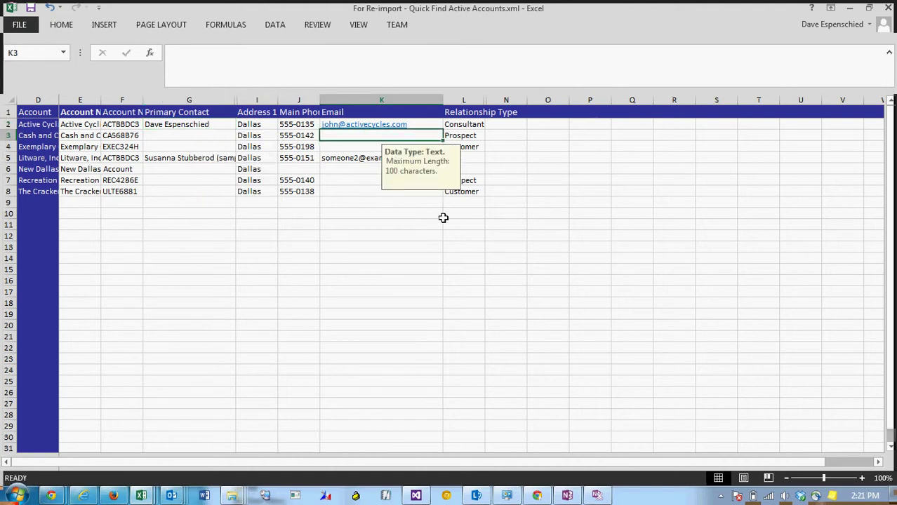
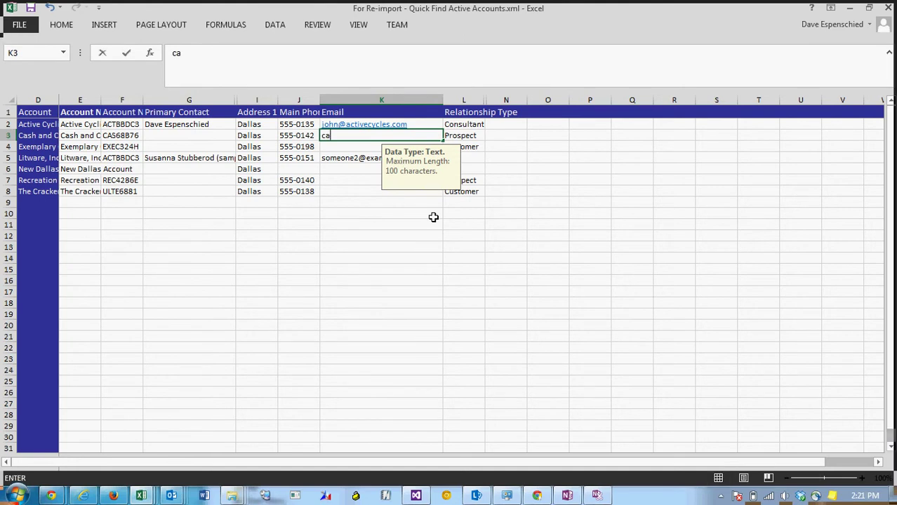
{"action": "left_click", "coordinate": [433, 277]}
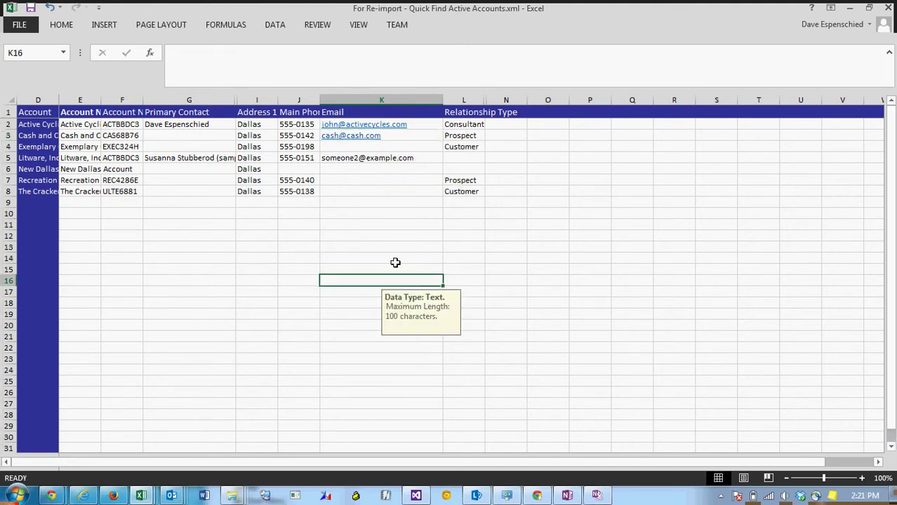
Save the edited workbook keeping XML Spreadsheet 2003 format, leaving a blank Book2 open
{"action": "left_click", "coordinate": [31, 9]}
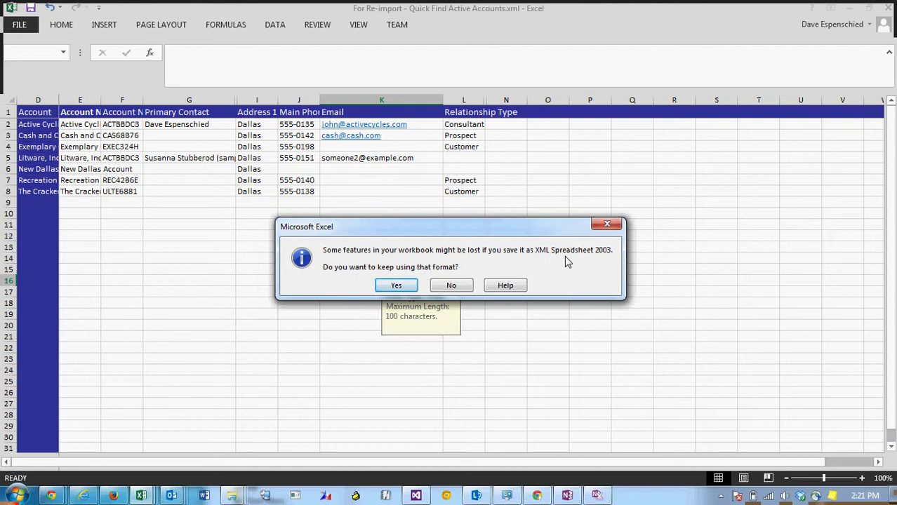
{"action": "left_click", "coordinate": [396, 285]}
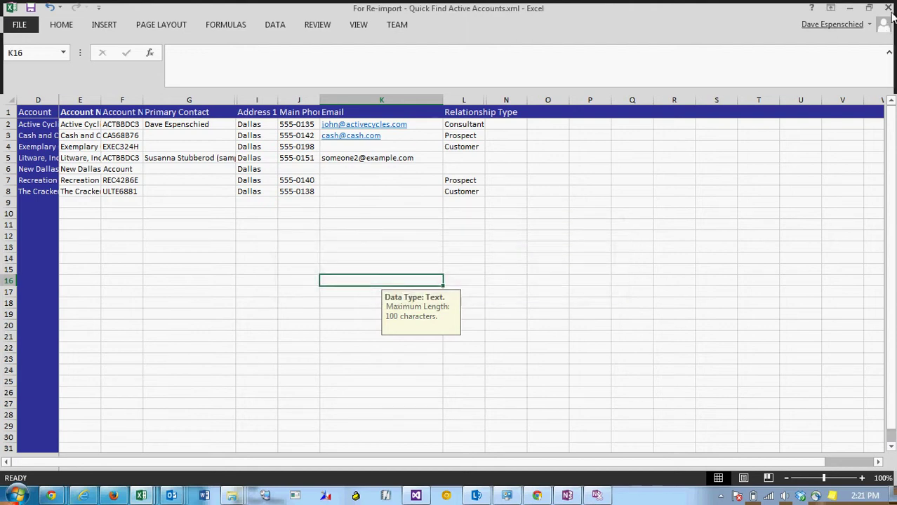
{"action": "key", "text": "ctrl+n"}
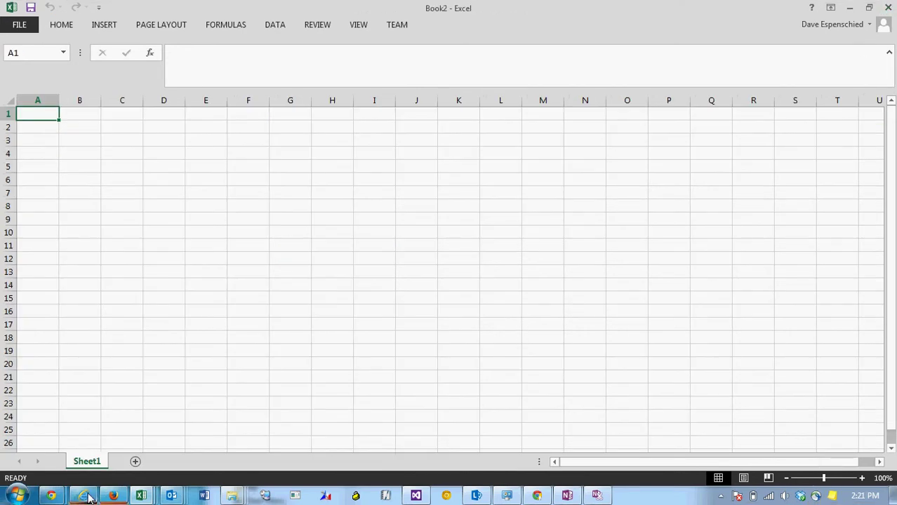
Back in CRM, start Import Data and choose For Re-import - Quick Find Active Accounts.xml for upload
{"action": "left_click", "coordinate": [84, 421]}
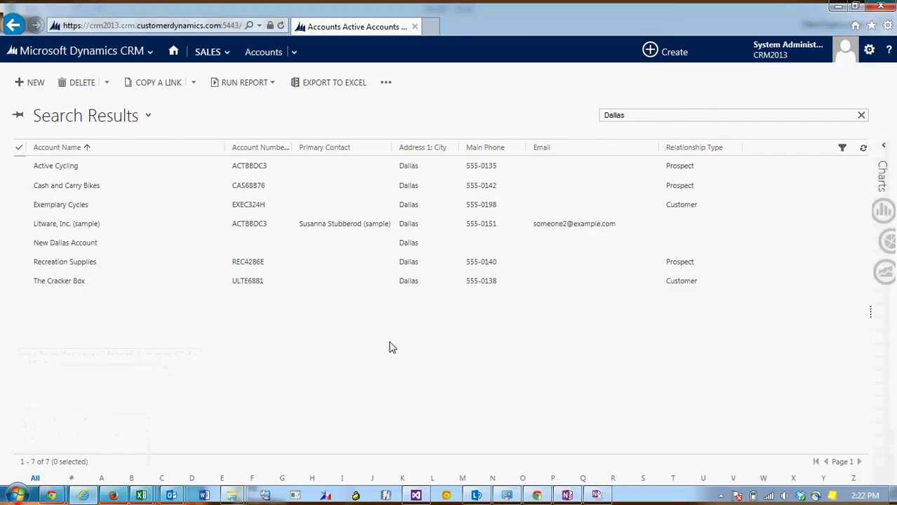
{"action": "left_click", "coordinate": [387, 84]}
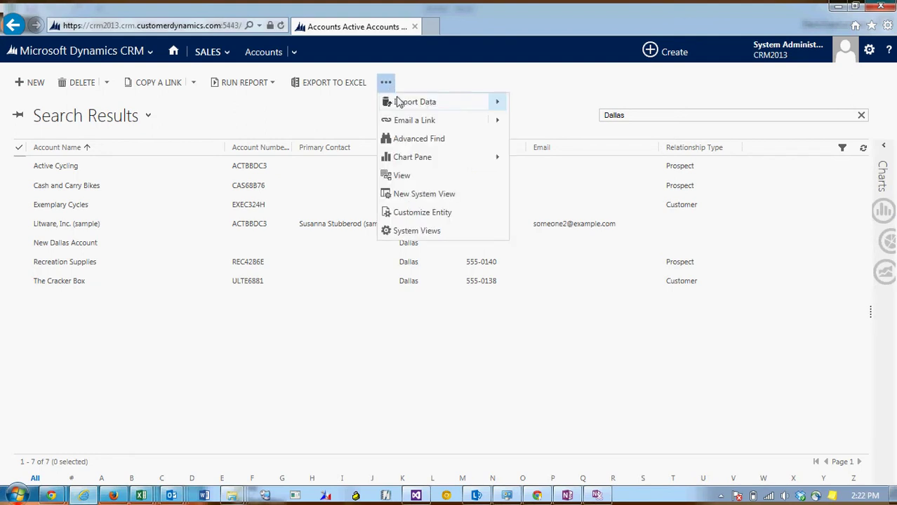
{"action": "left_click", "coordinate": [445, 107]}
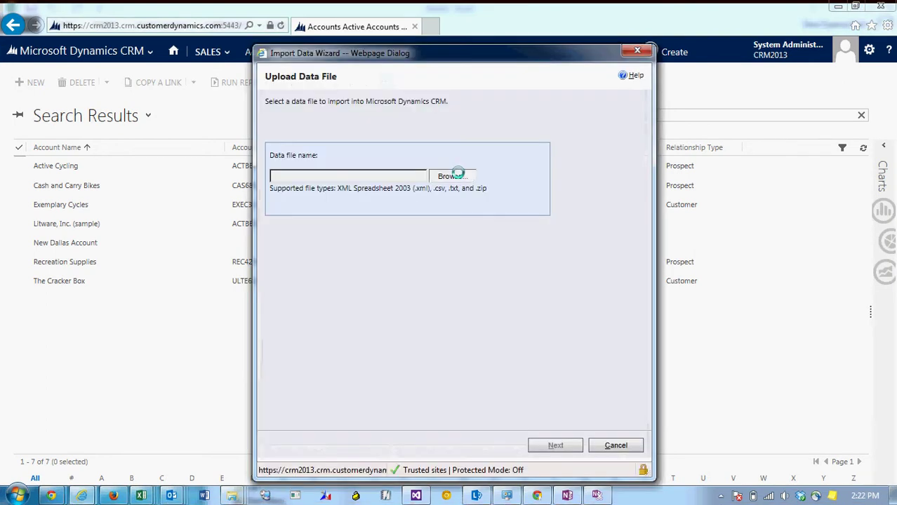
{"action": "left_click", "coordinate": [464, 175]}
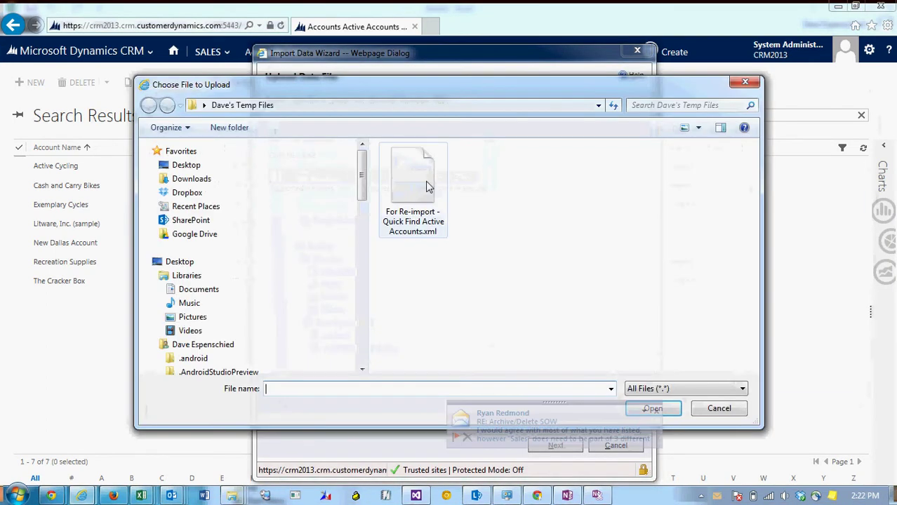
{"action": "left_click", "coordinate": [421, 184]}
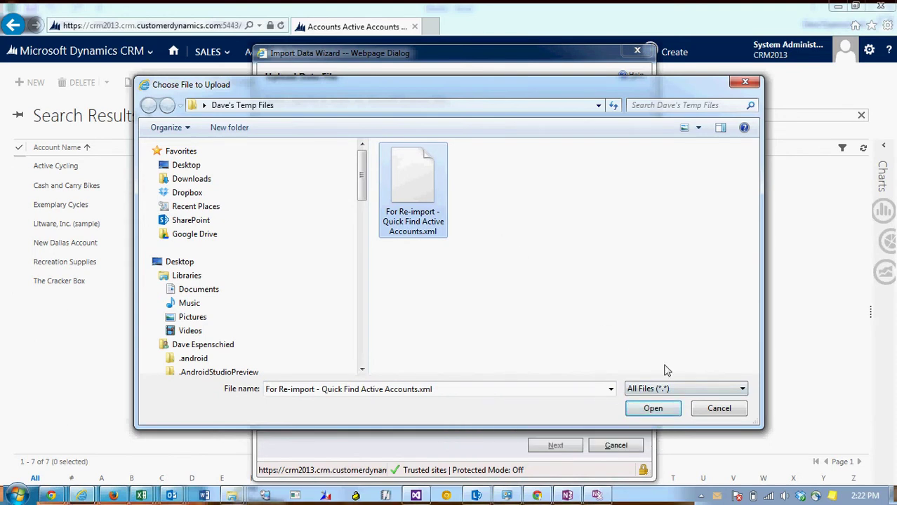
{"action": "left_click", "coordinate": [653, 410]}
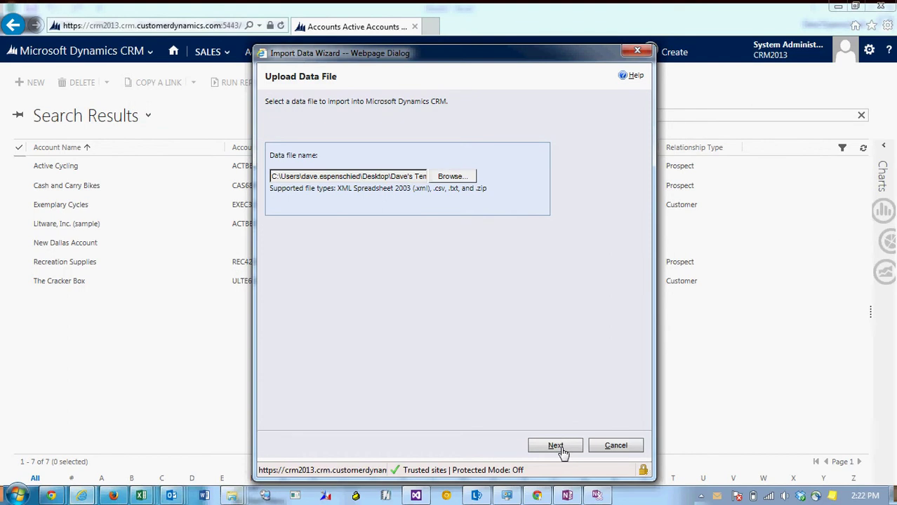
Submit the edited accounts file for import with default settings and go to the Imports list
{"action": "left_click", "coordinate": [558, 447]}
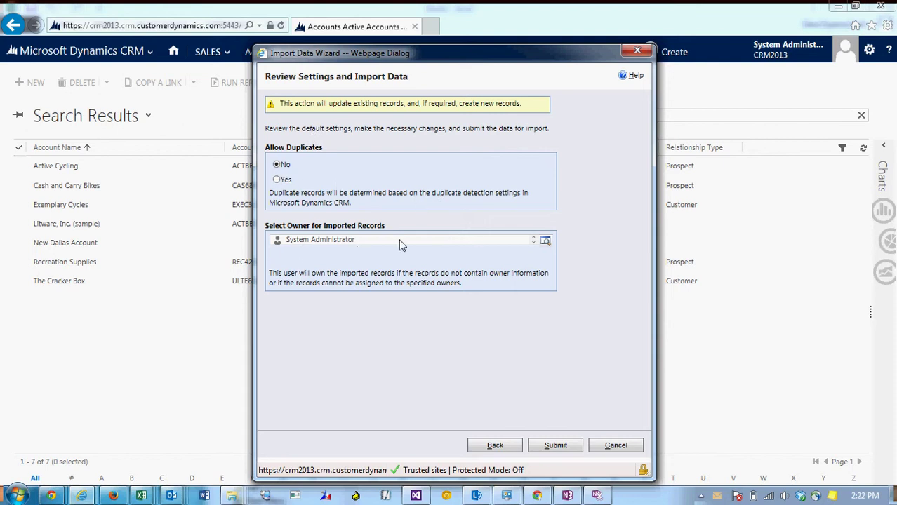
{"action": "left_click", "coordinate": [570, 448]}
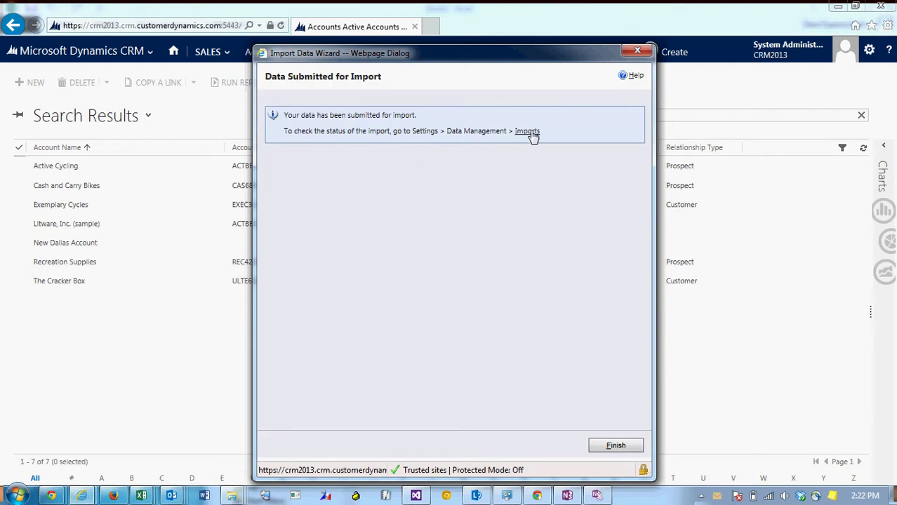
{"action": "left_click", "coordinate": [533, 136]}
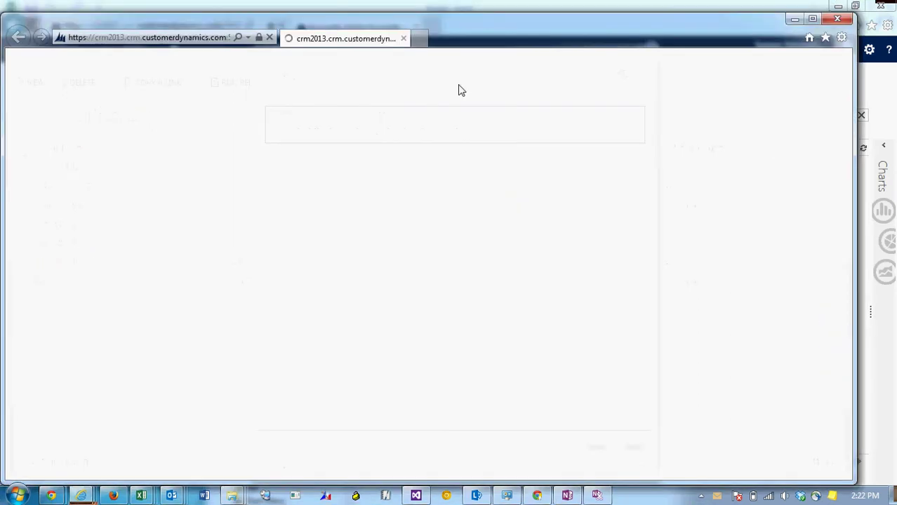
Maximize the imports window, refresh until the re-import shows Completed, and widen the Successes column
{"action": "double_click", "coordinate": [481, 36]}
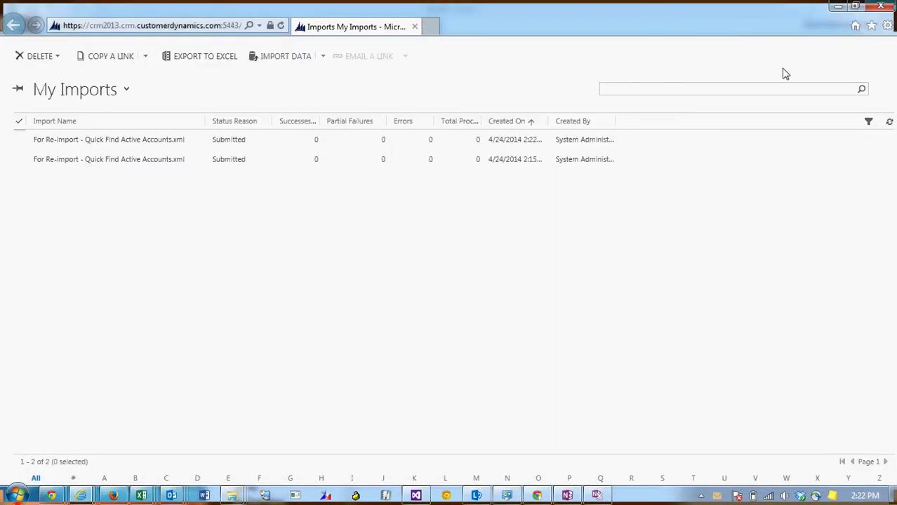
{"action": "left_click", "coordinate": [890, 123]}
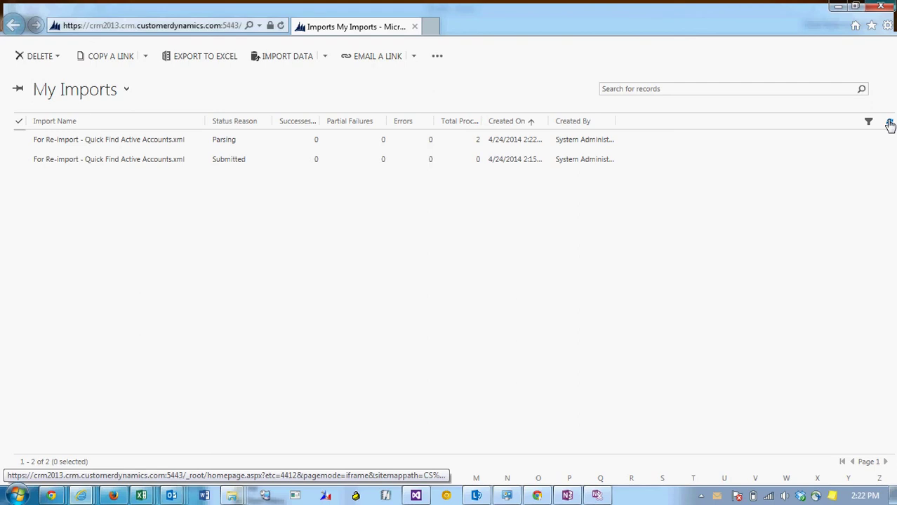
{"action": "left_click", "coordinate": [891, 124]}
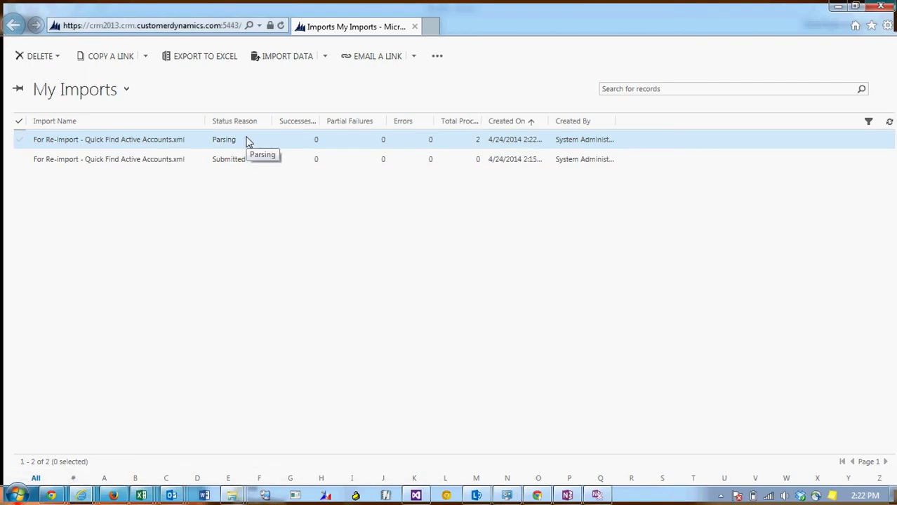
{"action": "left_click", "coordinate": [890, 124]}
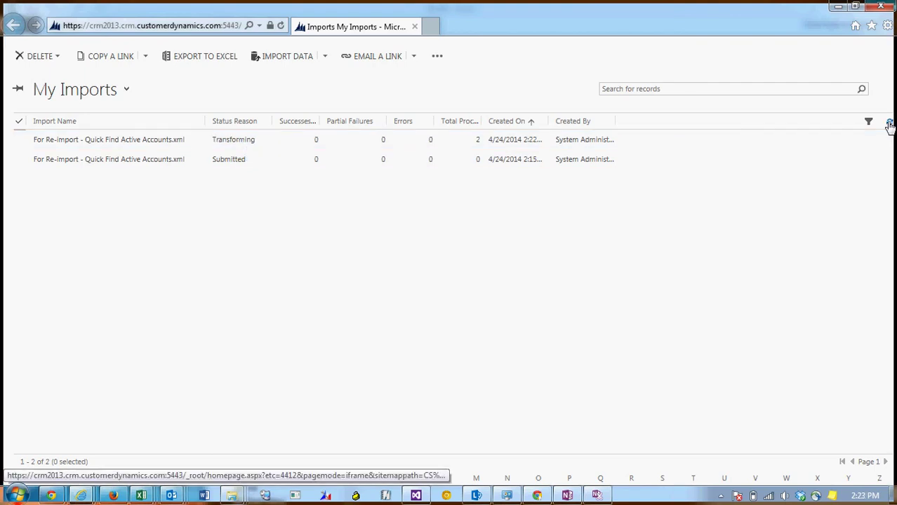
{"action": "left_click", "coordinate": [890, 124]}
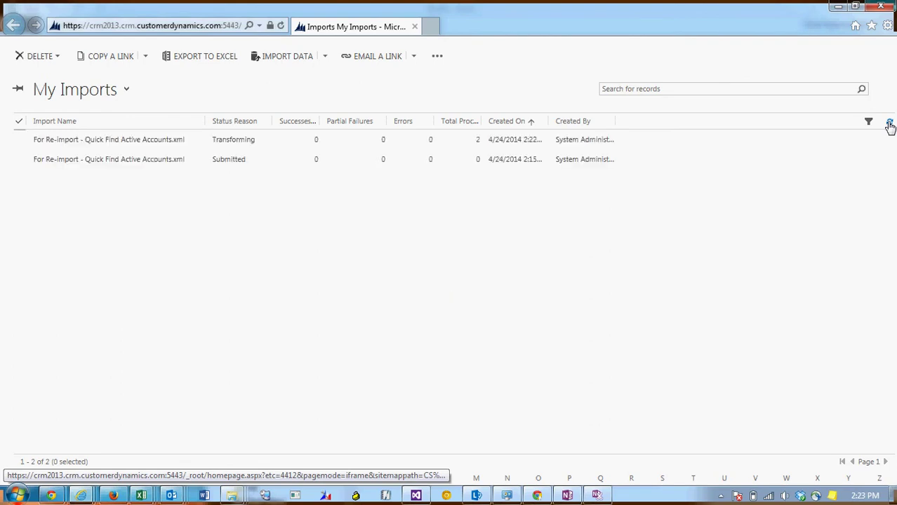
{"action": "left_click", "coordinate": [890, 123]}
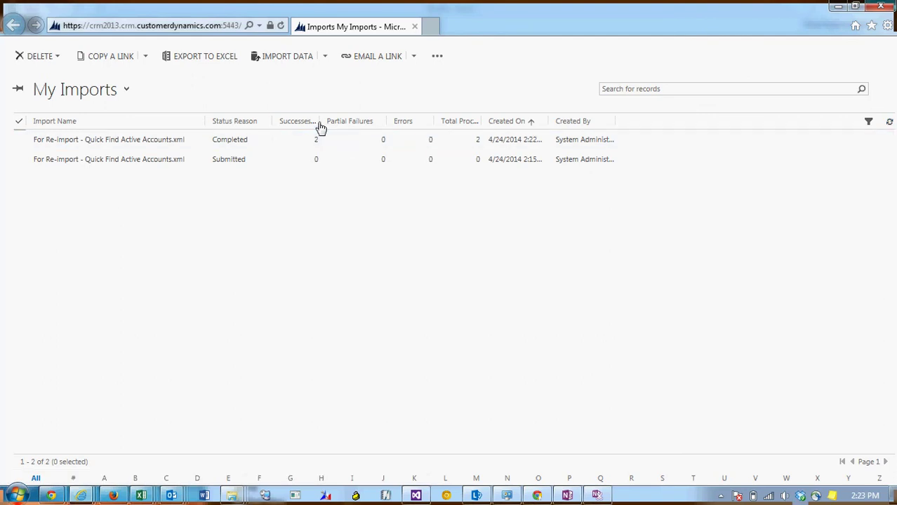
{"action": "left_click_drag", "start_coordinate": [325, 127], "coordinate": [354, 129]}
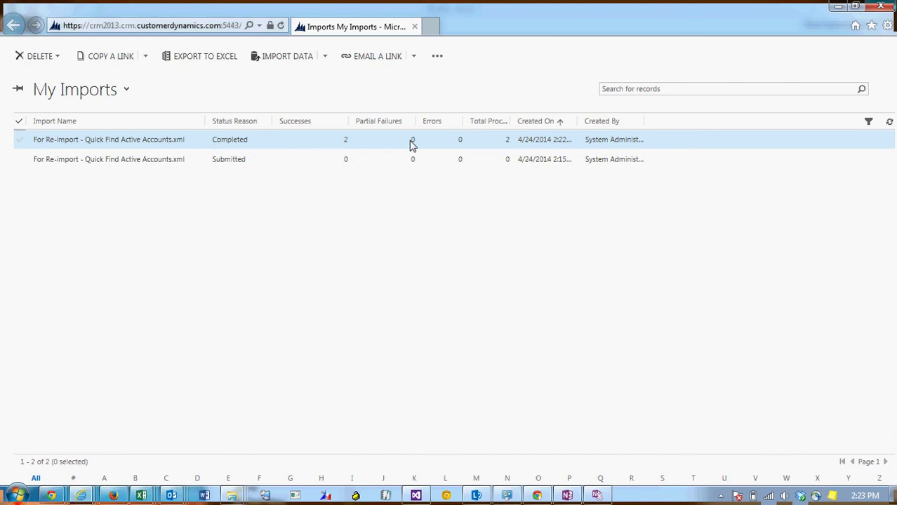
Open the completed import, confirm its Failures list is empty, and return to My Imports
{"action": "double_click", "coordinate": [375, 144]}
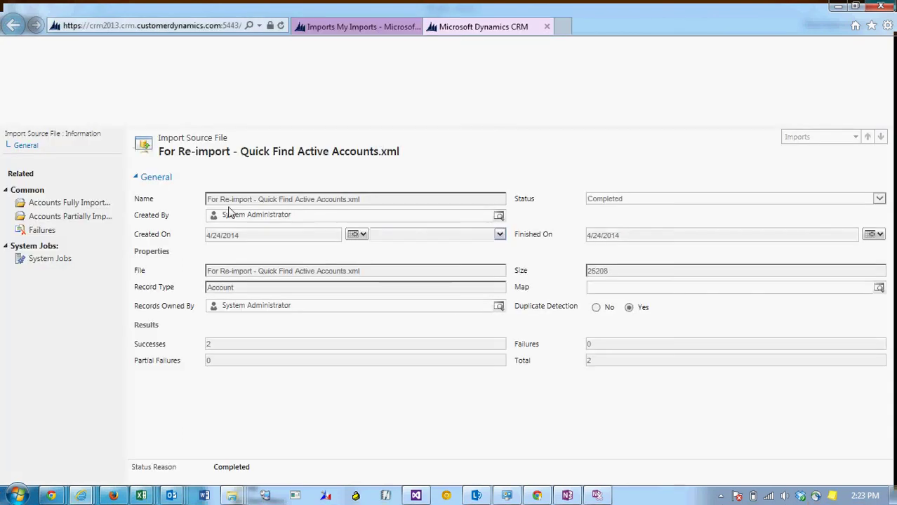
{"action": "left_click", "coordinate": [42, 232]}
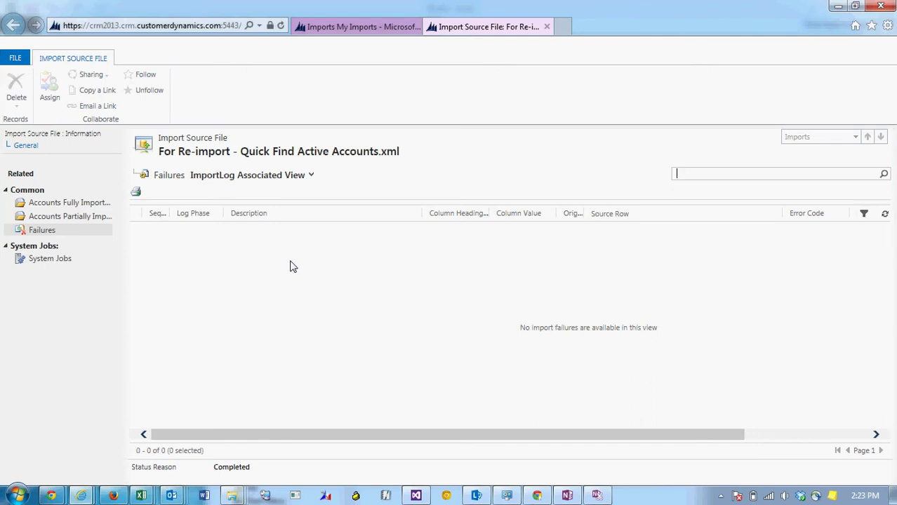
{"action": "left_click", "coordinate": [376, 33]}
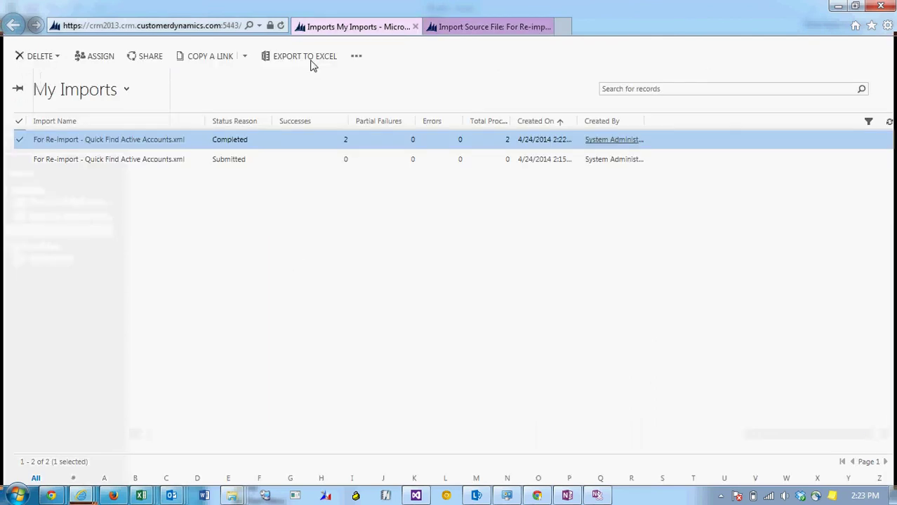
Close the imports window and Import Data Wizard, then refresh the Dallas accounts list
{"action": "left_click", "coordinate": [883, 6]}
{"action": "left_click", "coordinate": [411, 250]}
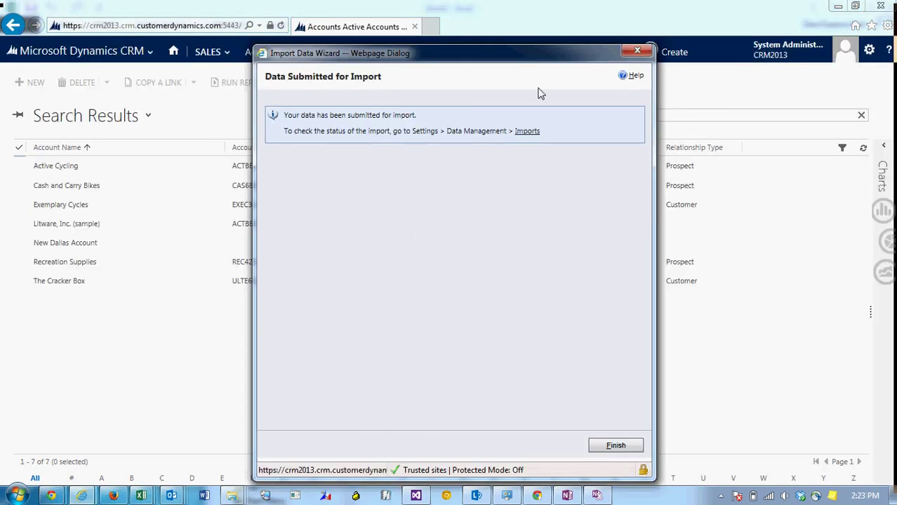
{"action": "left_click", "coordinate": [638, 50]}
{"action": "left_click", "coordinate": [495, 312]}
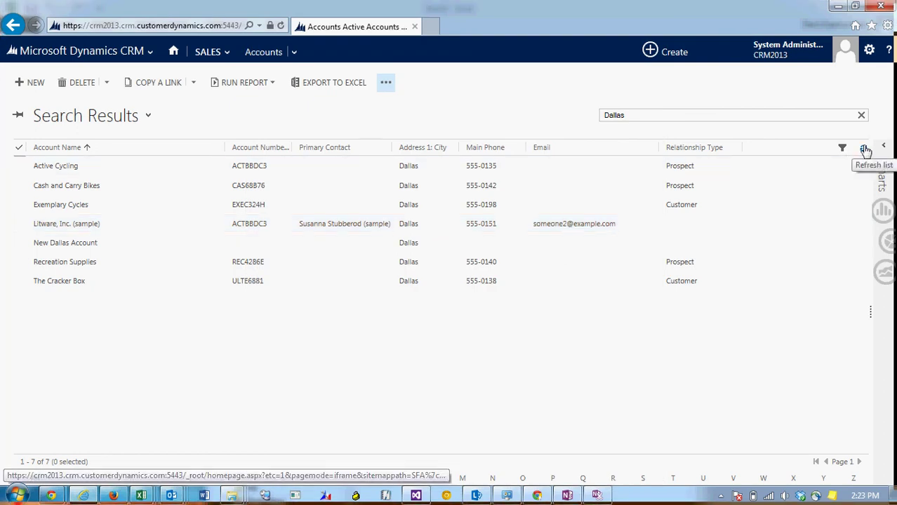
{"action": "left_click", "coordinate": [865, 150]}
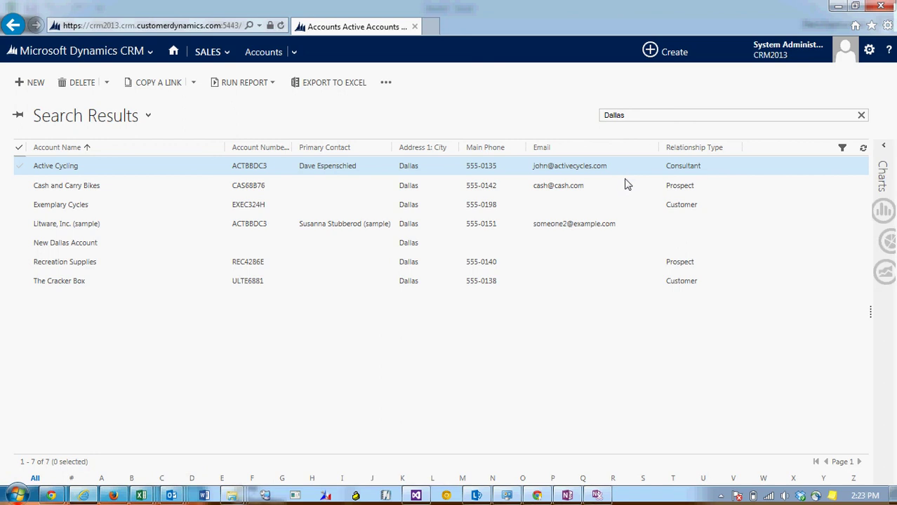